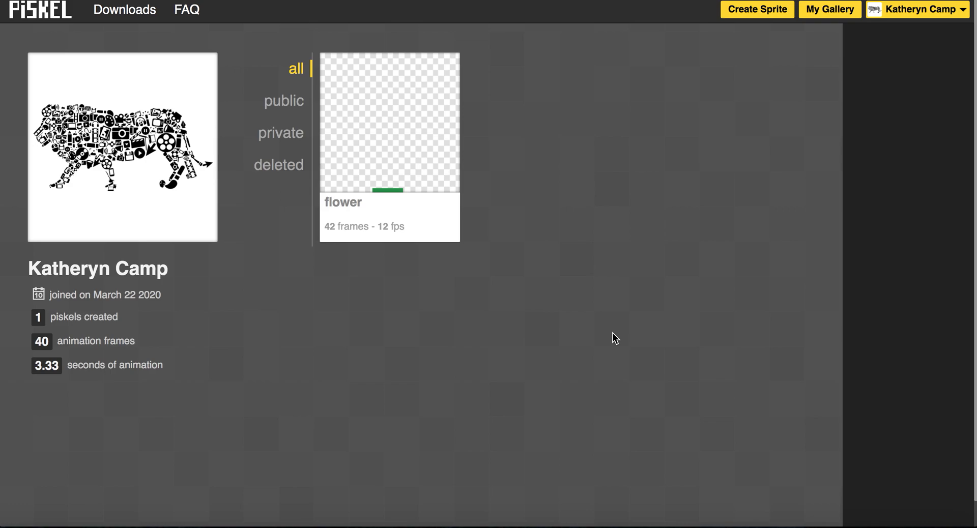
- Create a new sprite and draw a small black shape about 7 pixels wide in the upper middle of the canvas
left_click(763, 9)
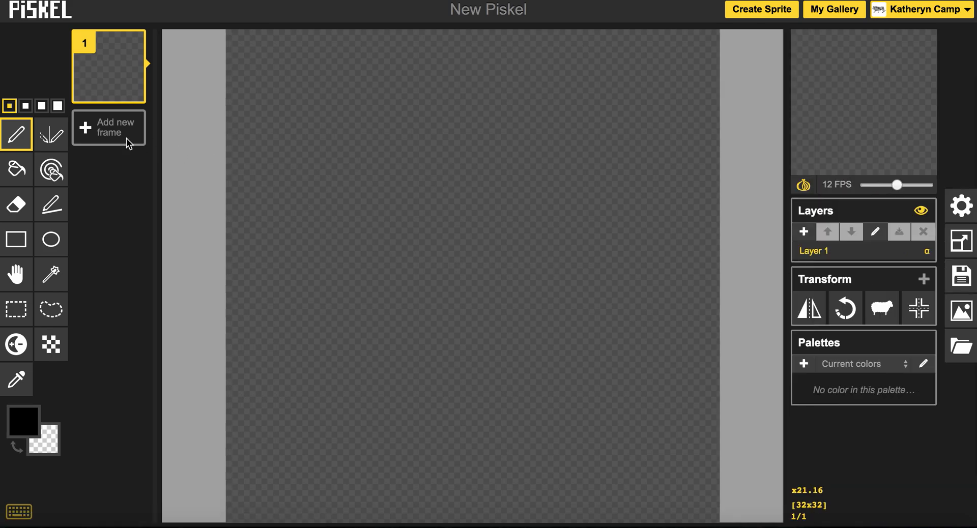
left_click(403, 205)
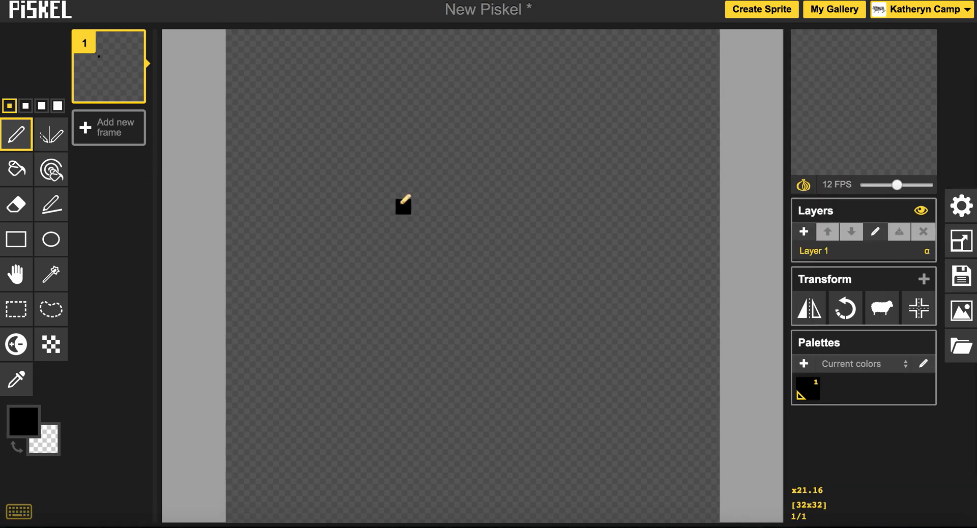
mouse_move(403, 205)
left_mouse_down()
mouse_move(487, 192)
mouse_move(496, 206)
mouse_move(462, 208)
left_mouse_up()
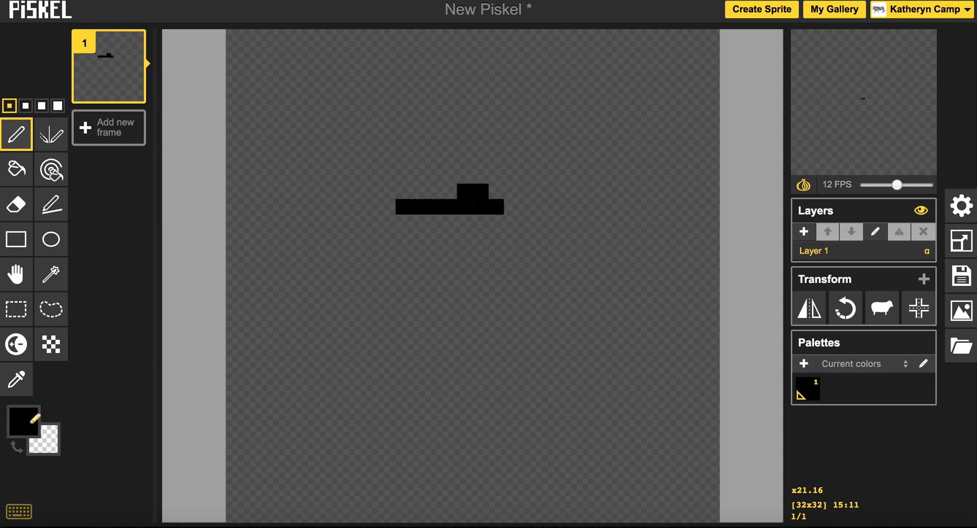
- In a muted red, paint a 4 by 4 pixel block above the black bar and erase its upper centre to form a U
left_click(24, 421)
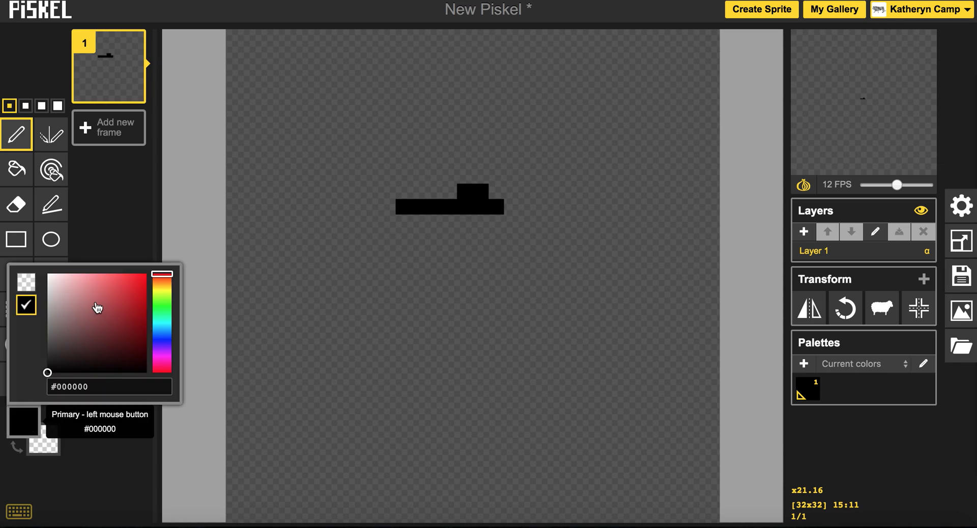
left_click(97, 306)
left_click(419, 192)
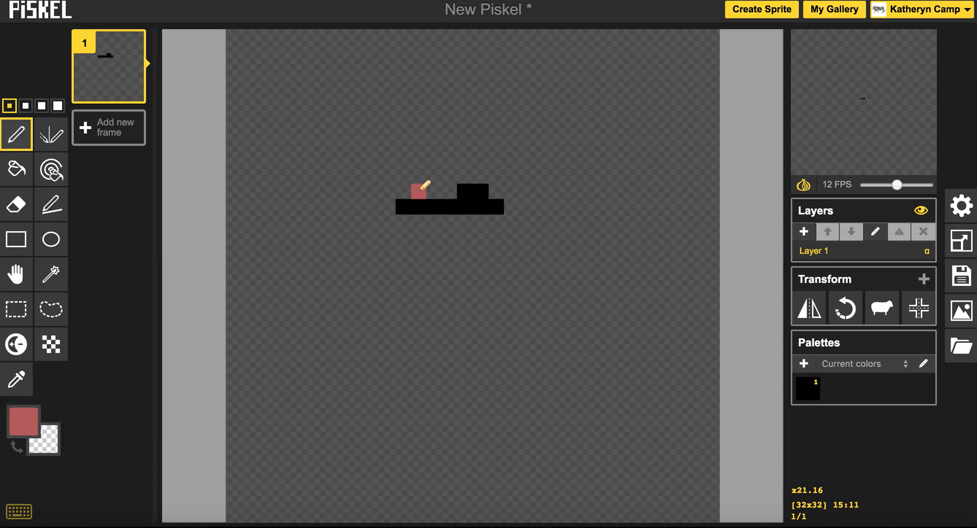
mouse_move(423, 188)
left_mouse_down()
mouse_move(426, 144)
mouse_move(468, 148)
mouse_move(464, 187)
mouse_move(430, 190)
left_mouse_up()
mouse_move(441, 154)
left_mouse_down()
mouse_move(448, 172)
mouse_move(432, 179)
left_mouse_up()
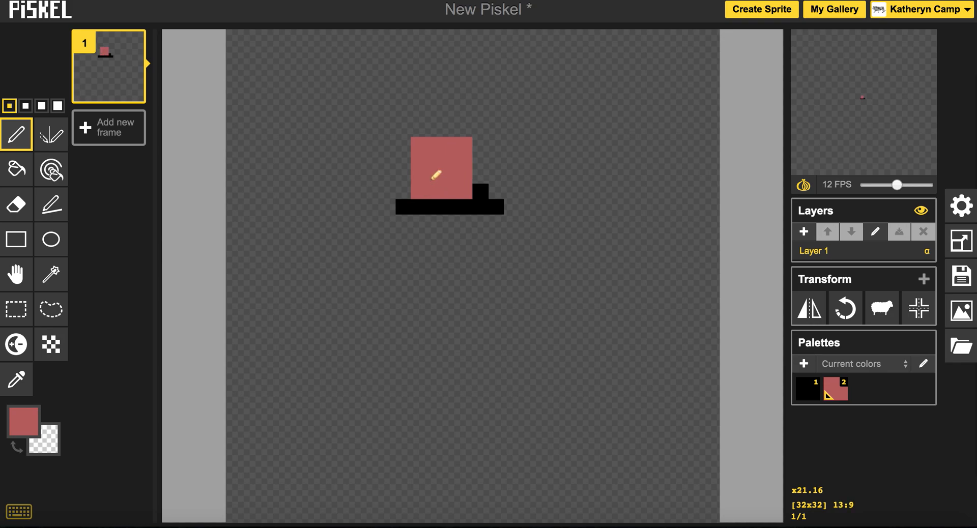
left_click(19, 202)
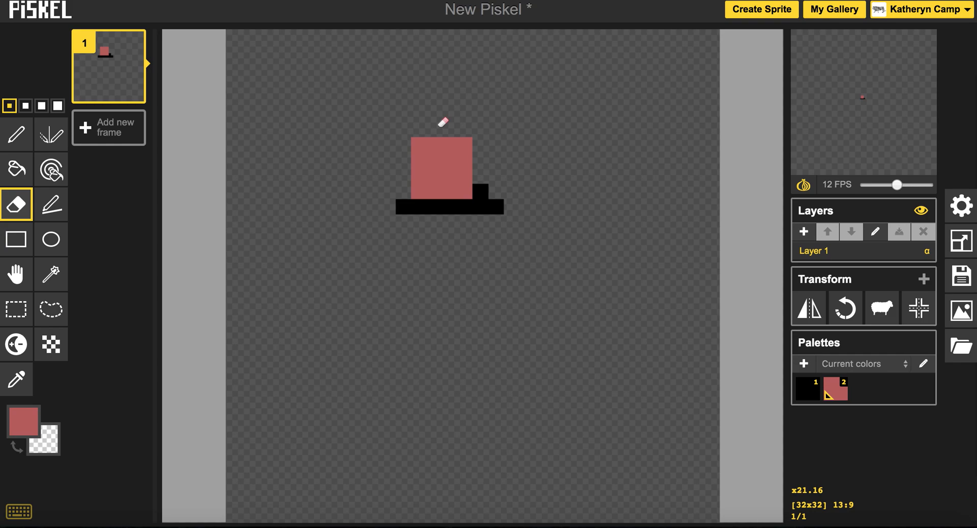
mouse_move(443, 122)
left_mouse_down()
mouse_move(443, 179)
mouse_move(441, 121)
left_mouse_up()
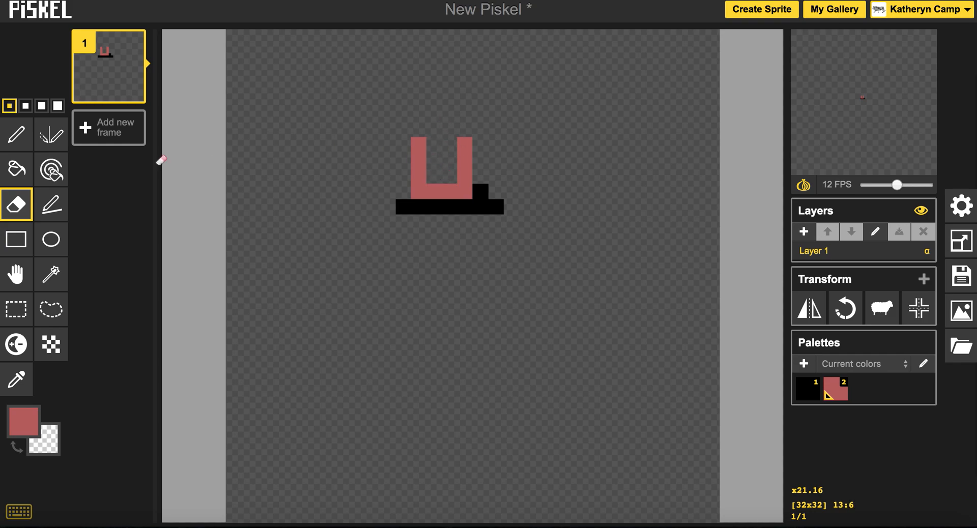
- Try filling the empty canvas background with the red using the Paint bucket, and undo the fill
left_click(21, 166)
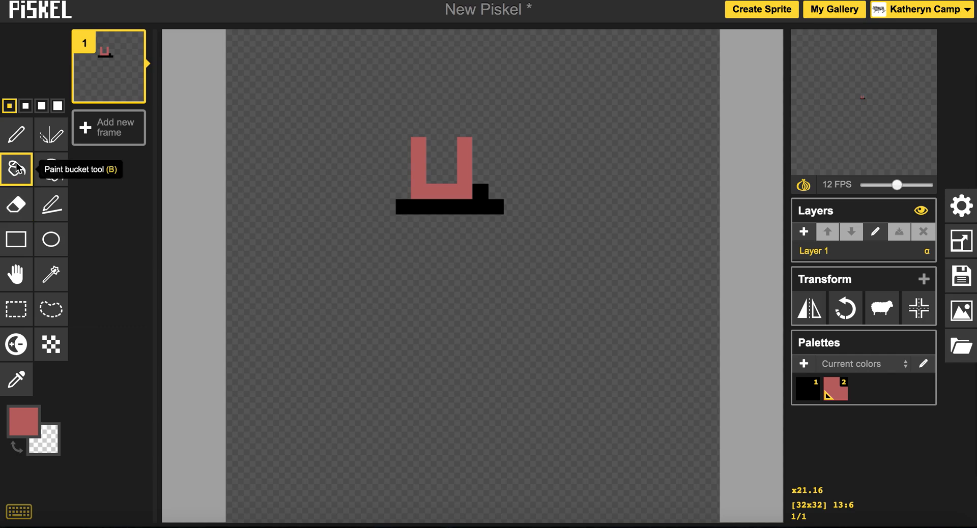
left_click(393, 340)
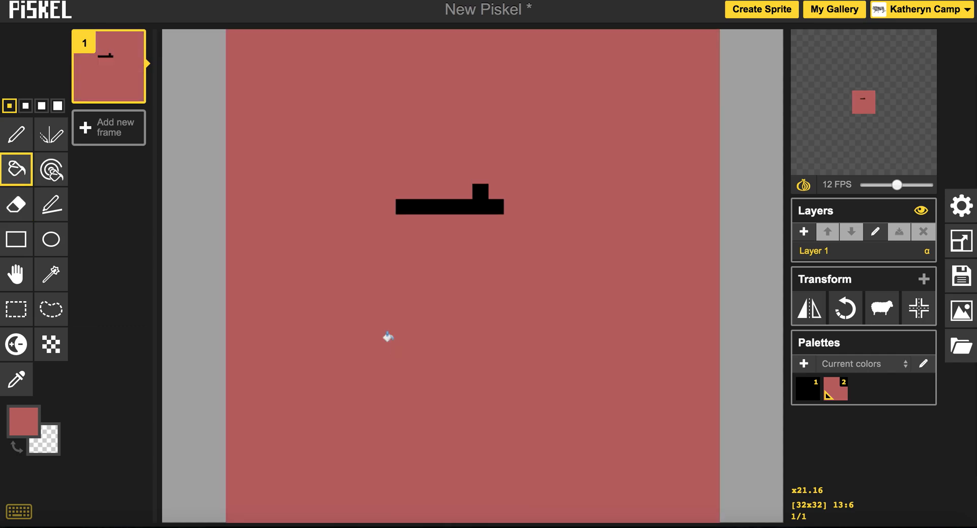
key("ctrl+z")
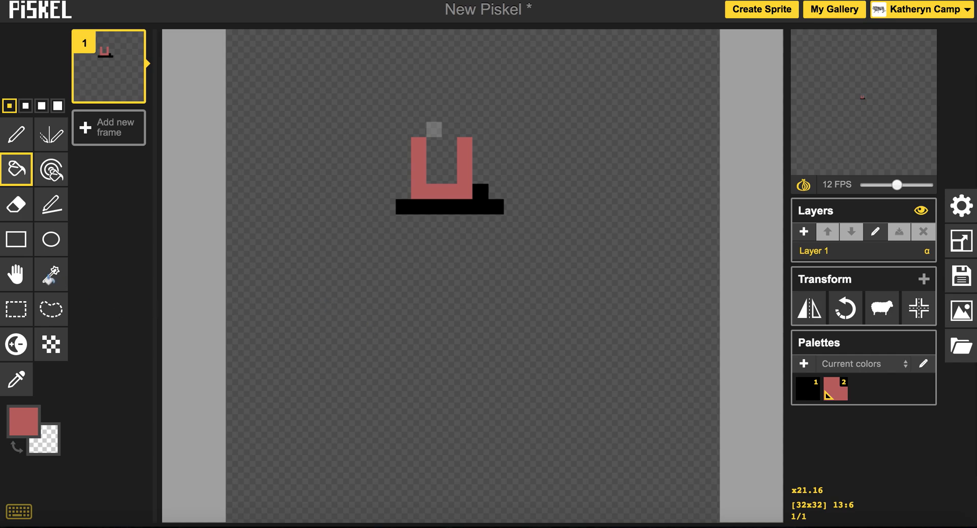
- Draw a pair of mirrored red blobs near the canvas's upper edge with the Vertical Mirror pen
left_click(56, 136)
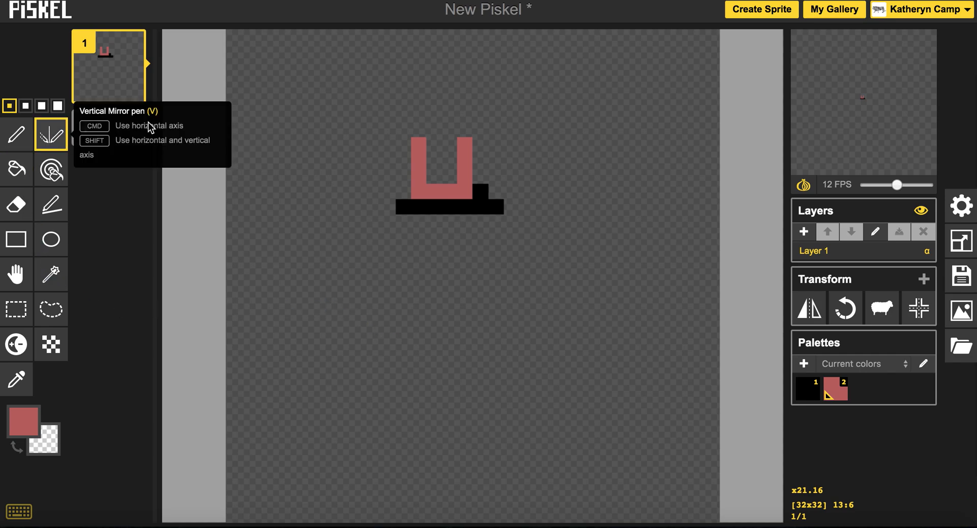
mouse_move(356, 115)
left_mouse_down()
mouse_move(352, 71)
mouse_move(327, 74)
mouse_move(341, 130)
mouse_move(341, 80)
left_mouse_up()
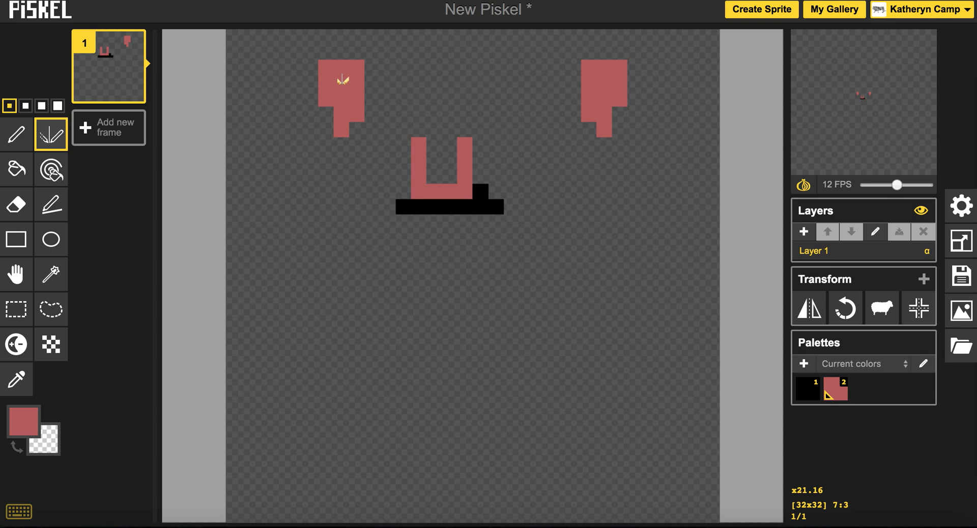
- Erase both mirrored blobs, the black shape and the red U until the canvas is empty
left_click(15, 213)
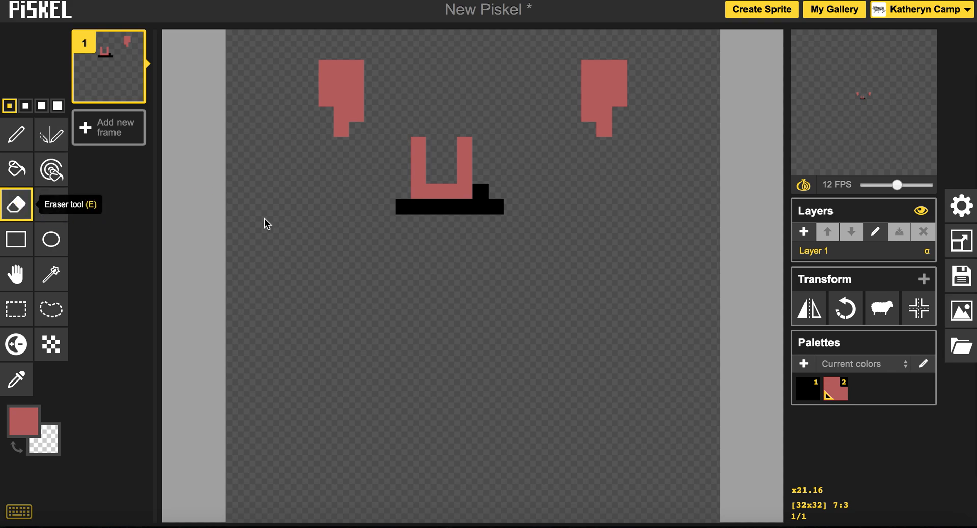
mouse_move(340, 131)
left_mouse_down()
mouse_move(340, 74)
mouse_move(329, 63)
mouse_move(328, 102)
left_mouse_up()
left_click_drag(360, 71, 357, 112)
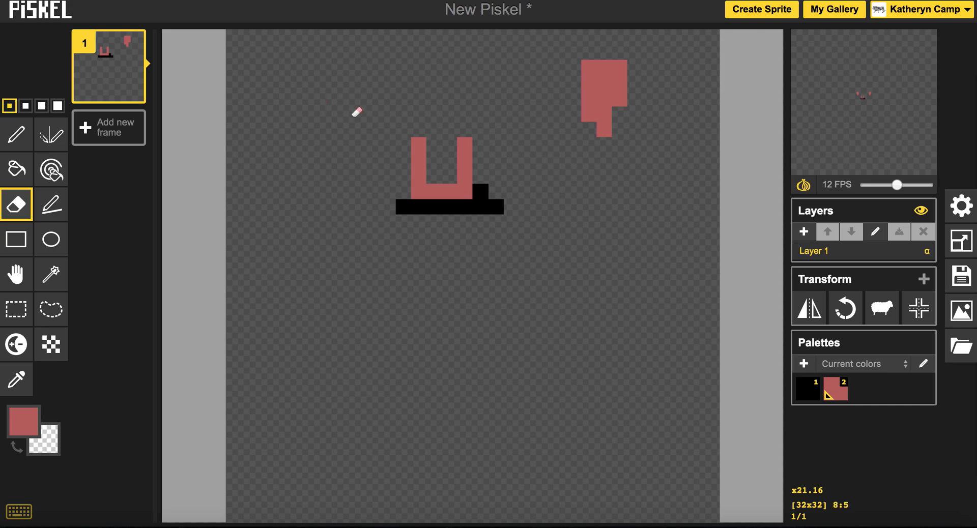
left_click_drag(494, 204, 395, 203)
left_click_drag(486, 191, 477, 170)
mouse_move(477, 135)
left_mouse_down()
mouse_move(462, 190)
mouse_move(429, 195)
mouse_move(426, 139)
left_mouse_up()
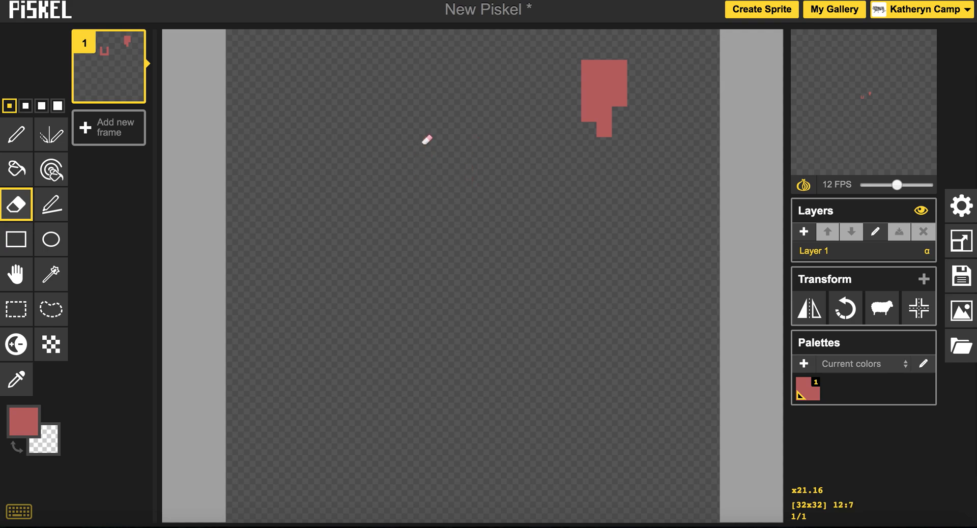
mouse_move(610, 59)
left_mouse_down()
mouse_move(598, 126)
mouse_move(587, 111)
mouse_move(587, 60)
mouse_move(596, 58)
mouse_move(622, 62)
mouse_move(621, 120)
left_mouse_up()
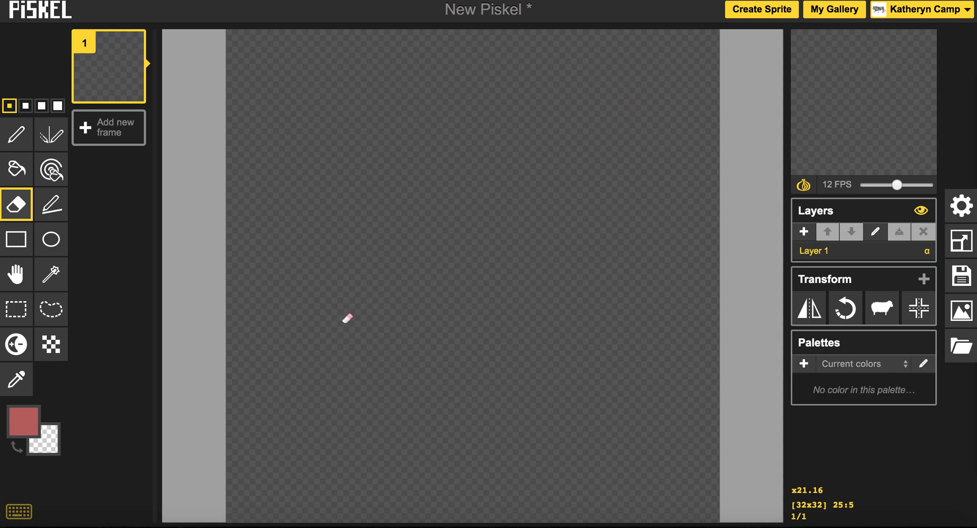
- With the Pen, draw a 3-pixel-tall red vertical bar near the top centre of frame 1 and another just below its position in a new frame 2
left_click(14, 139)
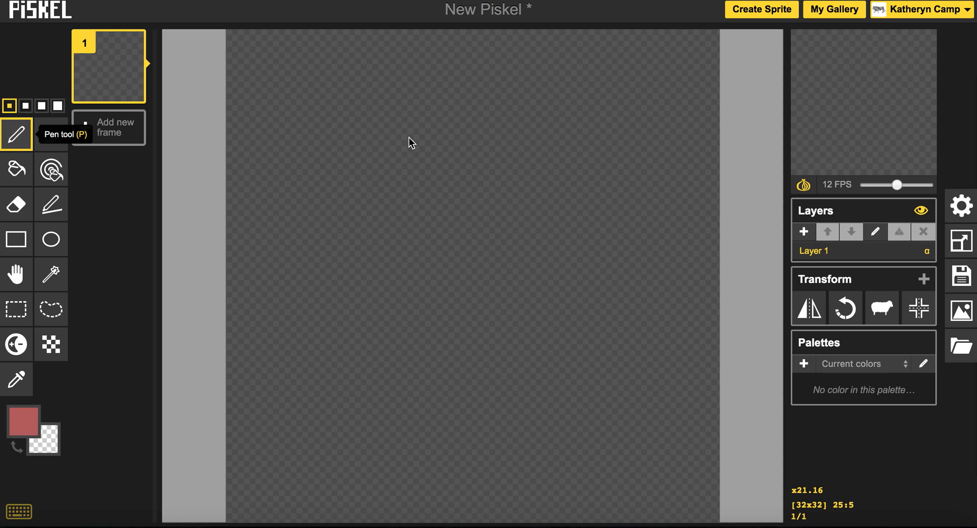
left_click_drag(463, 51, 469, 89)
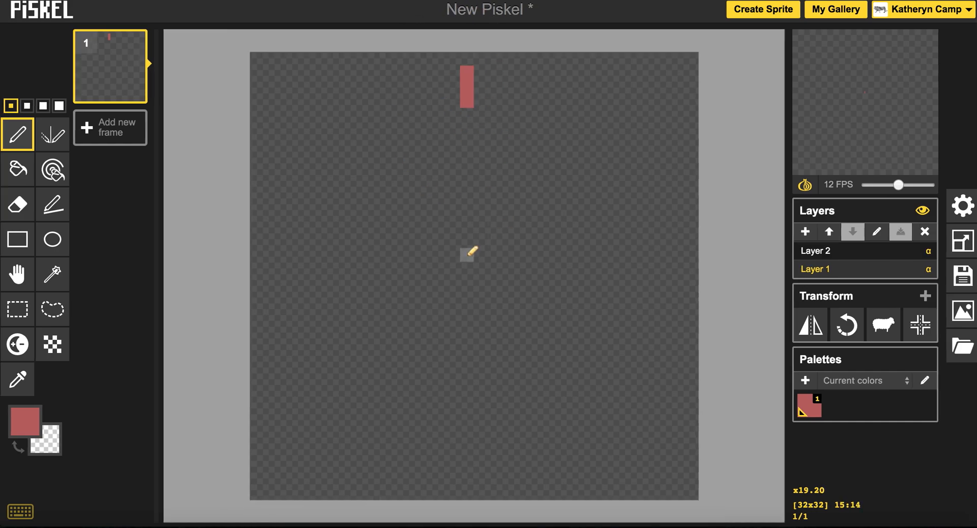
left_click(134, 148)
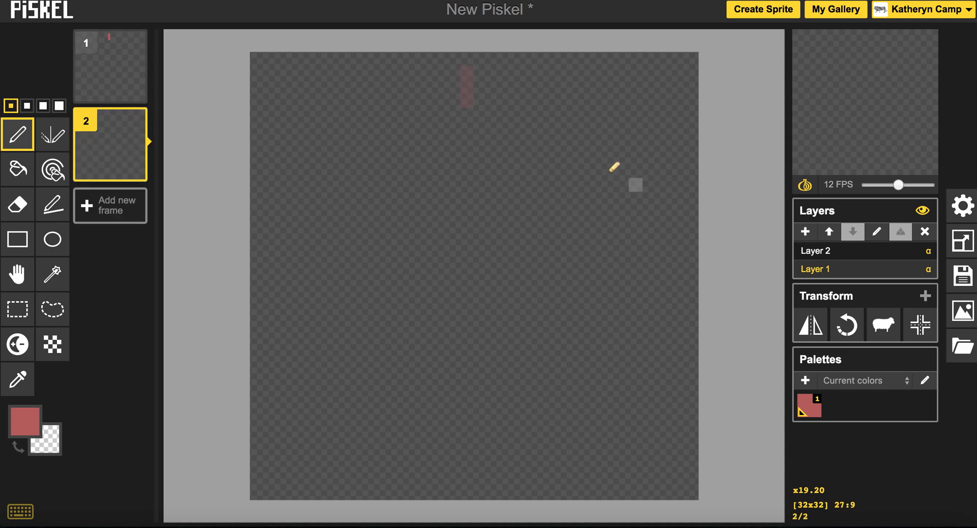
left_click(805, 187)
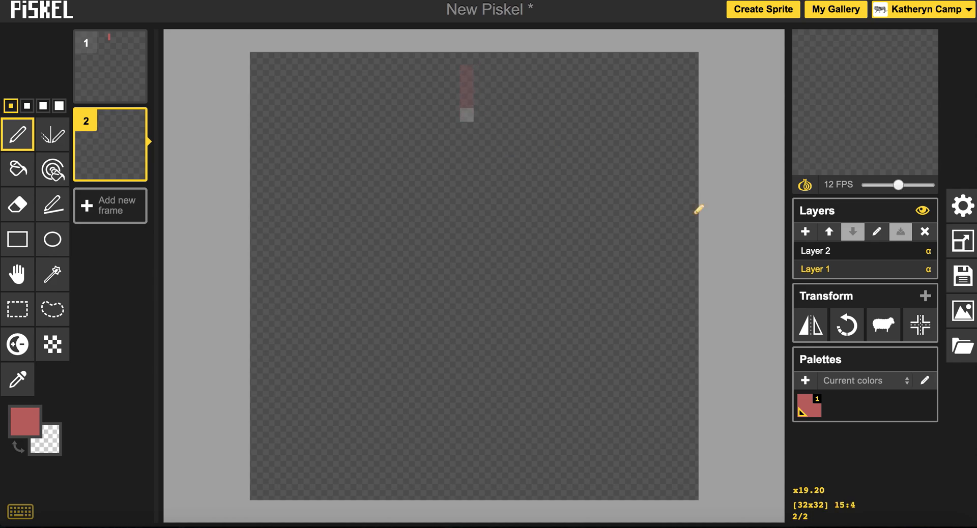
left_click(800, 187)
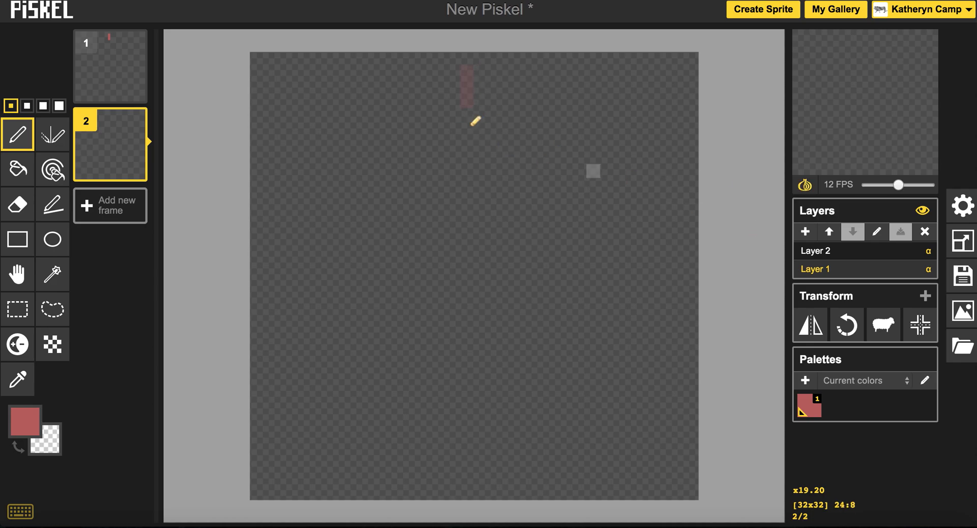
left_click_drag(473, 129, 471, 155)
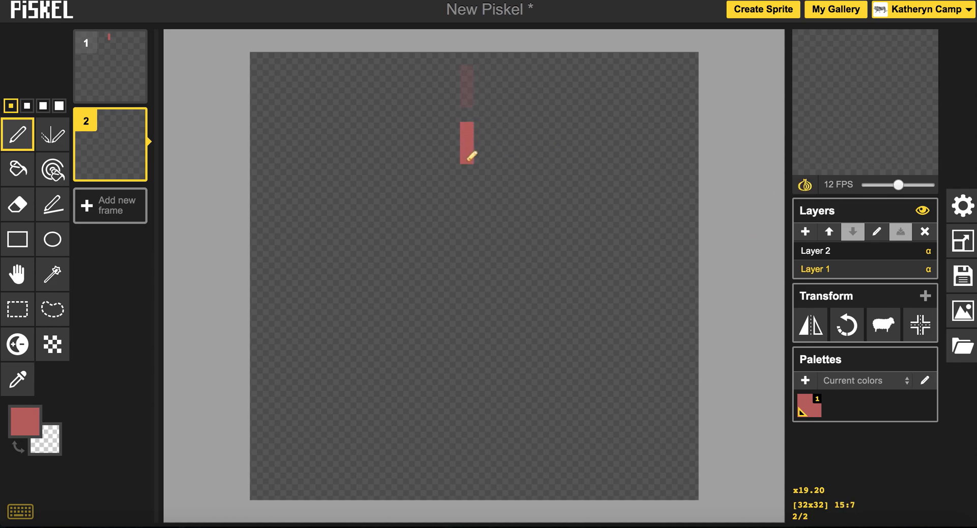
- Add frames 3 and 4, drawing a vertical red bar 4 and 5 pixels tall respectively, each lower than in the previous frame
left_click(119, 207)
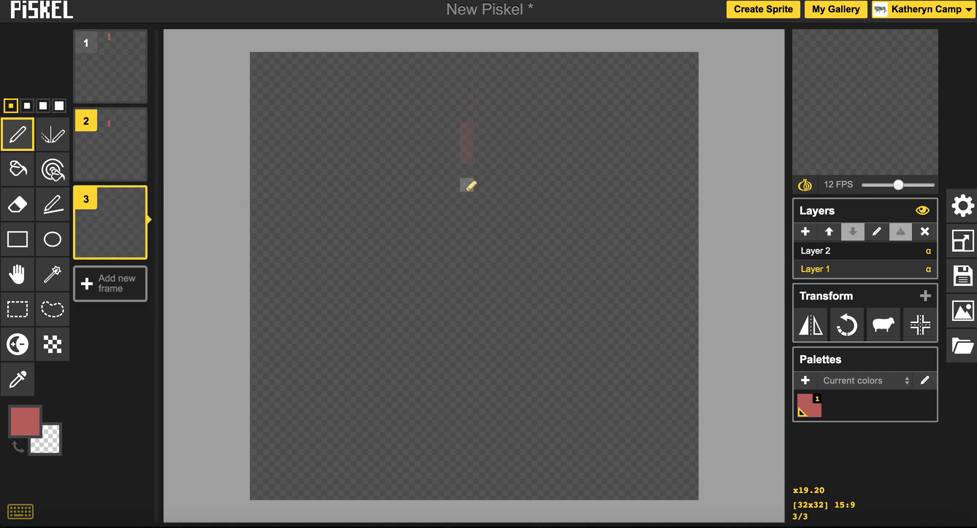
left_click_drag(467, 184, 473, 220)
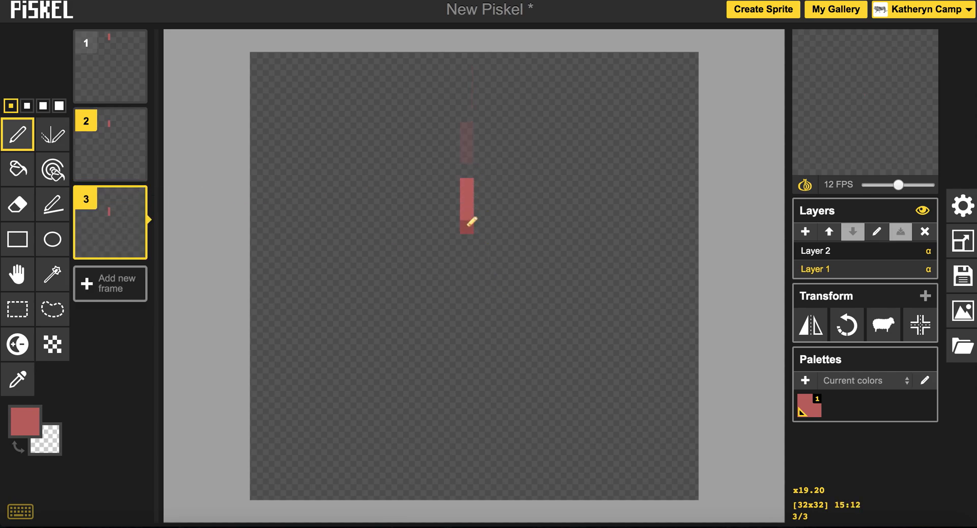
left_click(126, 281)
left_click_drag(464, 257, 472, 311)
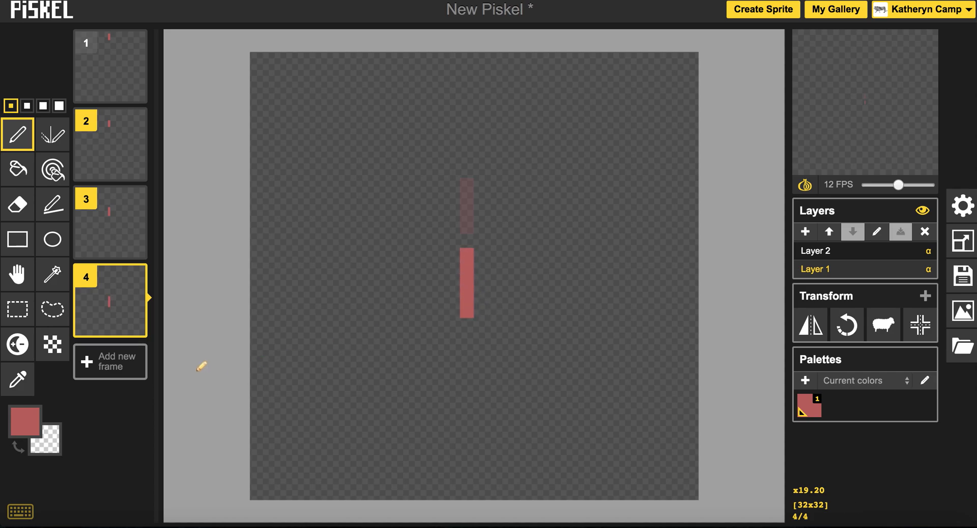
- Add frames 5 and 6, drawing a 5-pixel-tall red bar lower in each, with frame 6's bar reaching the canvas's bottom edge
left_click(114, 365)
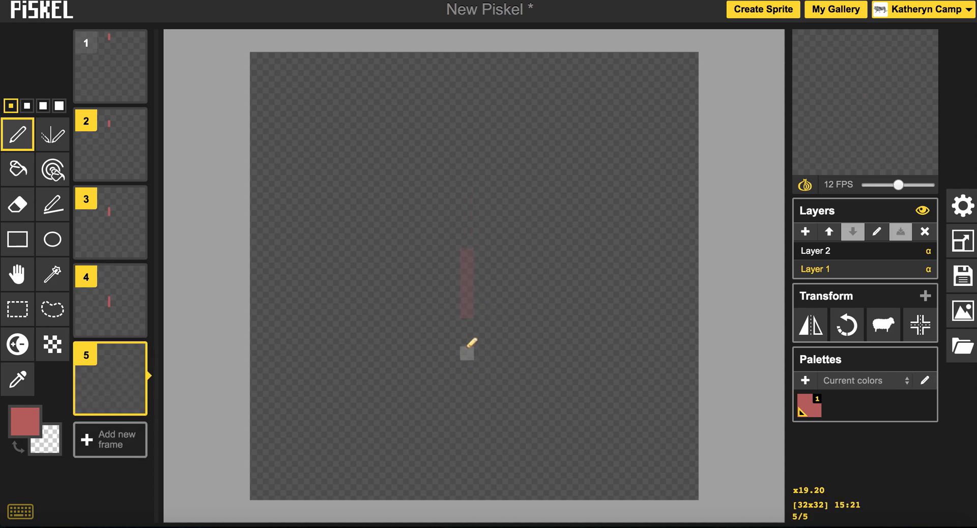
left_click_drag(466, 351, 473, 392)
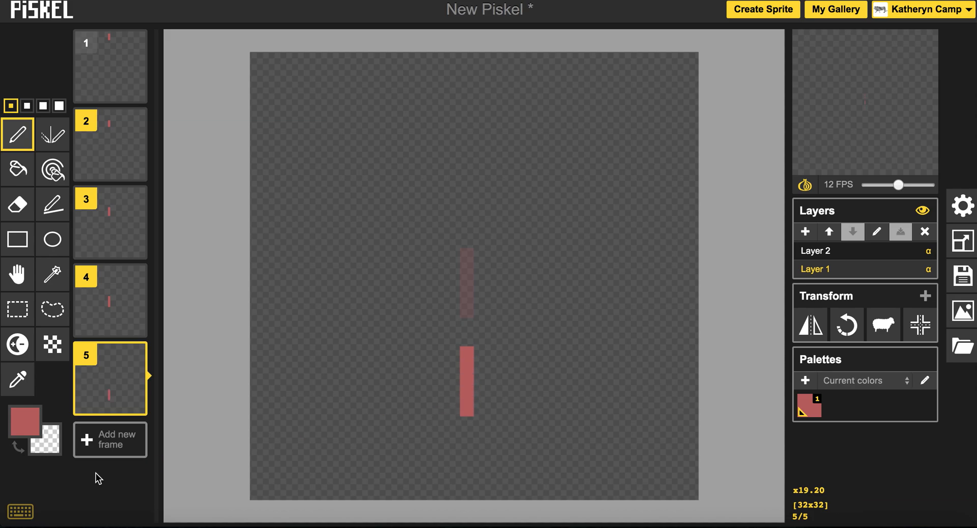
left_click(108, 449)
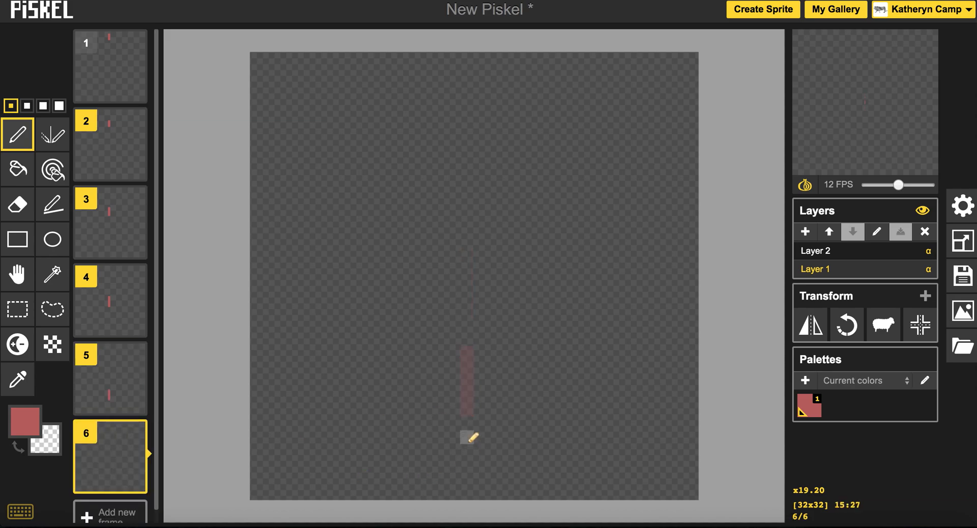
mouse_move(468, 439)
left_mouse_down()
mouse_move(472, 490)
mouse_move(459, 498)
mouse_move(425, 464)
left_mouse_up()
- Add frame 7 and draw stepped red splash strokes rising outward on both sides of the bar's landing point
left_click(113, 516)
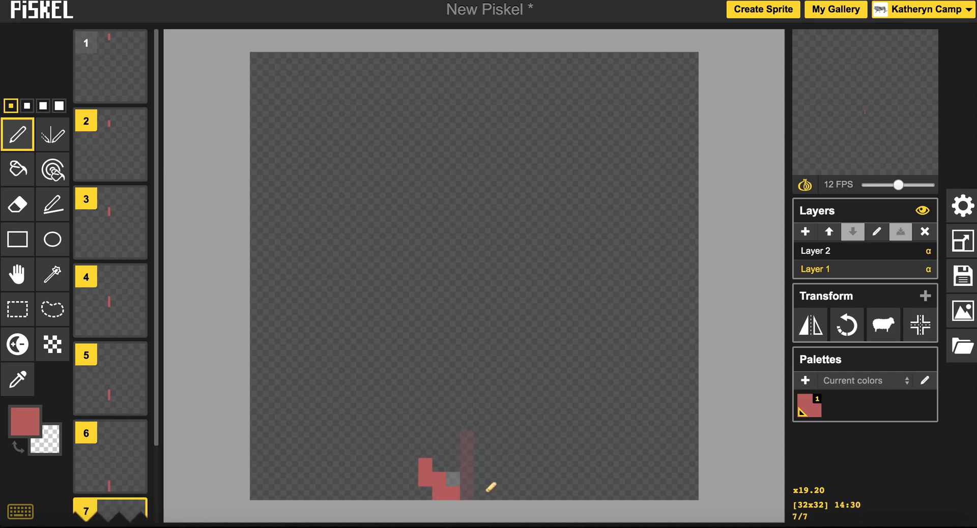
left_click_drag(487, 490, 516, 447)
- Add frame 8 and draw the red splash pixels spreading farther outward on both sides of the bottom centre
mouse_move(122, 481)
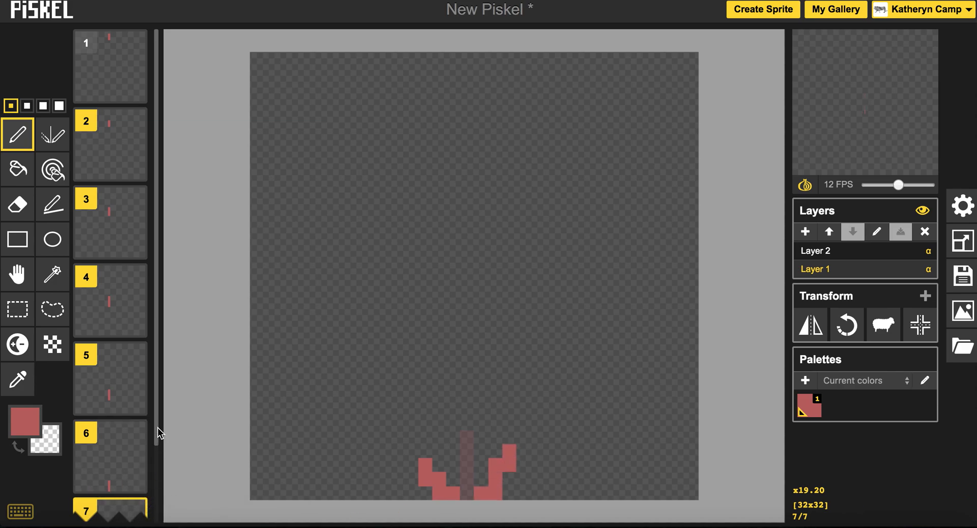
scroll(161, 443, "down", 3)
left_click(122, 503)
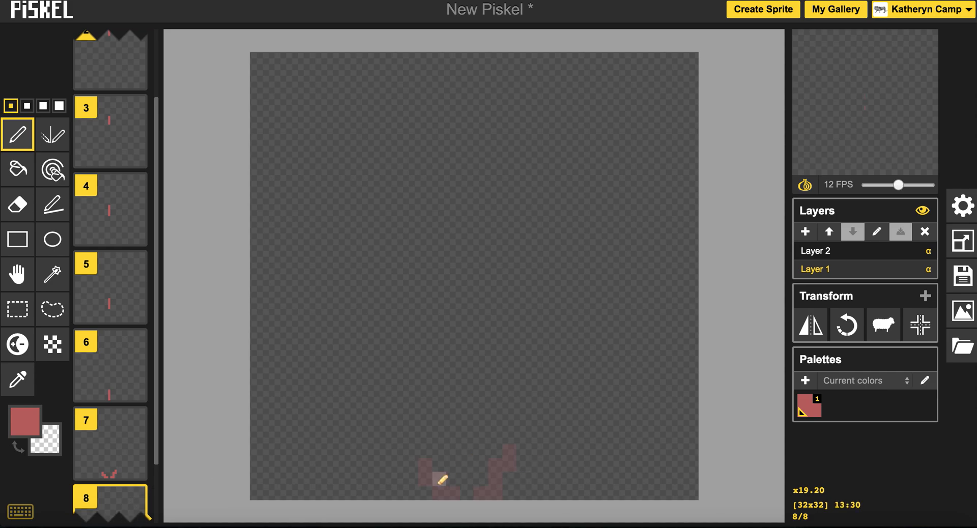
left_click_drag(424, 465, 415, 464)
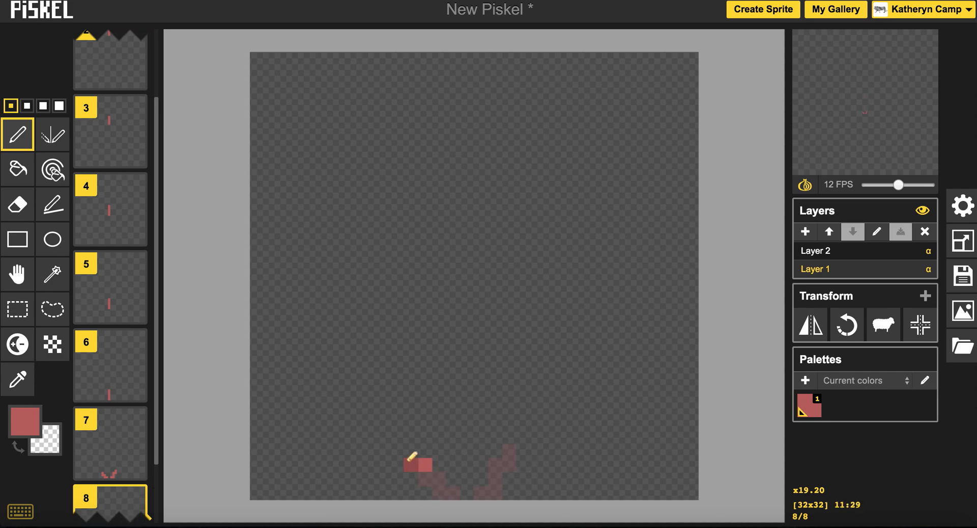
left_click(396, 451)
left_click(524, 452)
left_click(509, 464)
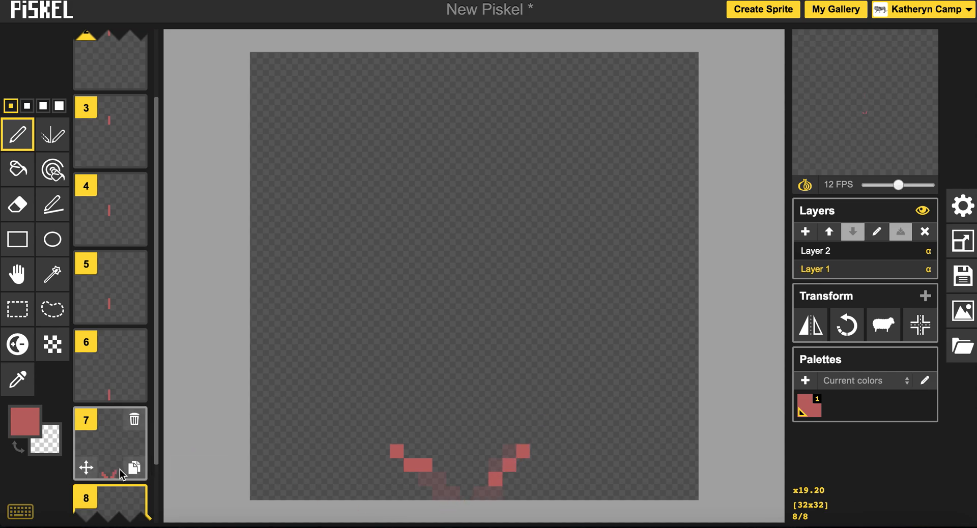
- Add frame 9 and draw one red pixel on the splash's outer left and two diagonal red pixels on its outer right
scroll(117, 448, "down", 2)
left_click(122, 507)
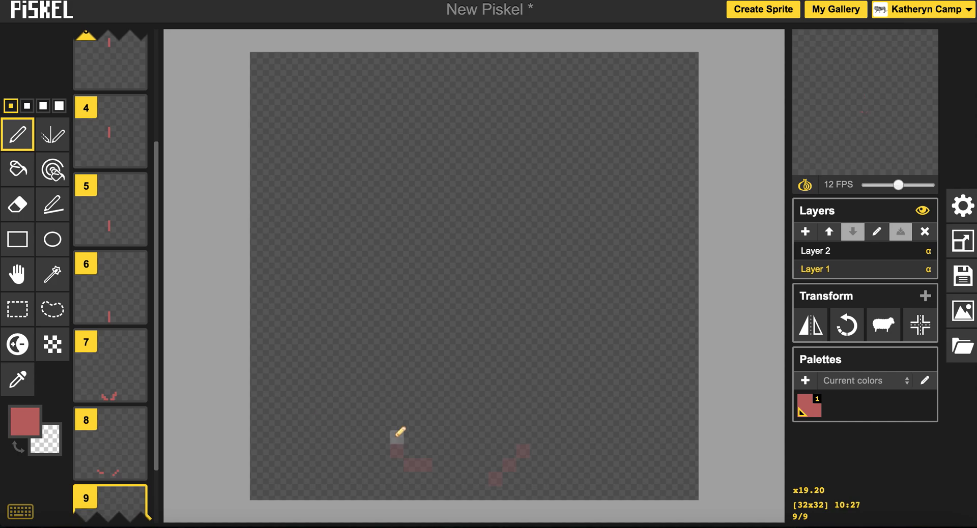
left_click(382, 437)
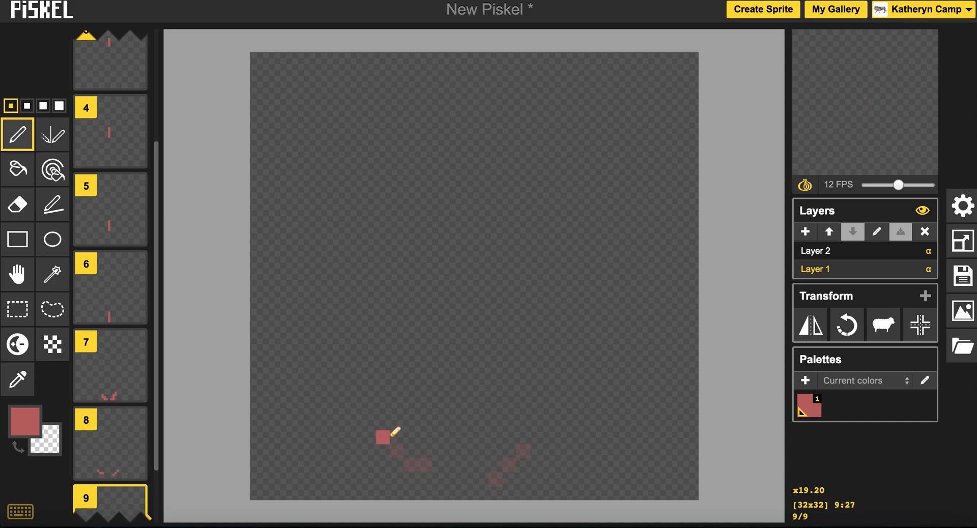
left_click(537, 437)
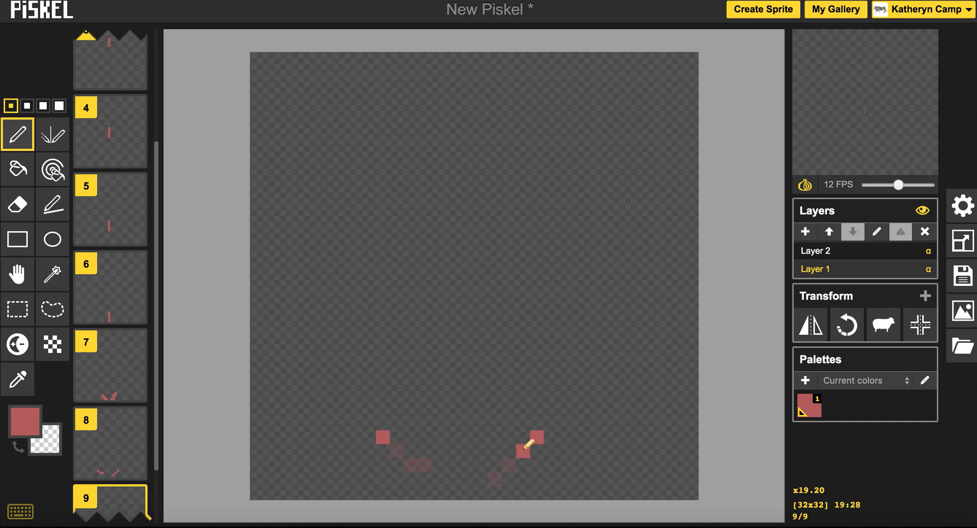
- Add frame 10 with a single red pixel farther out on the splash's right side, and append an empty frame 11
scroll(131, 497, "down", 2)
left_click(109, 506)
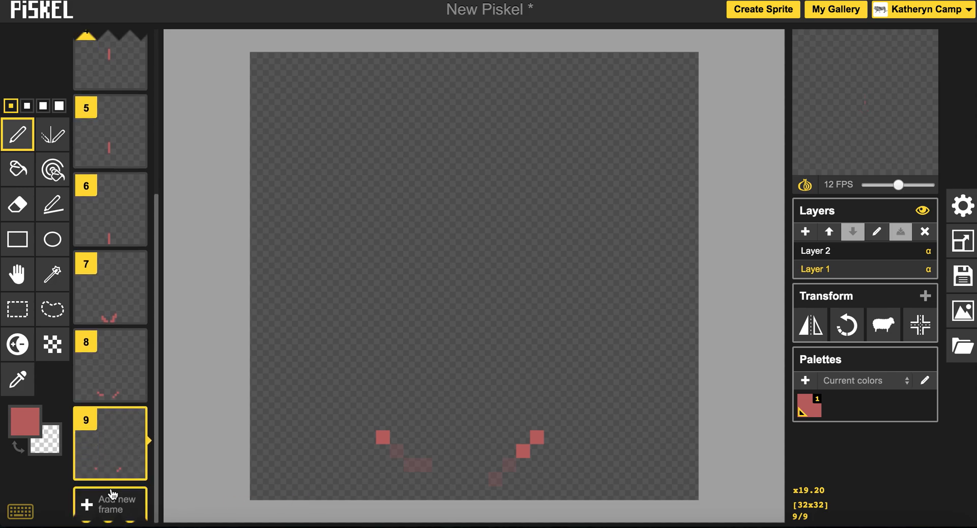
left_click(551, 437)
scroll(104, 508, "down", 1)
scroll(104, 508, "down", 1)
left_click(107, 507)
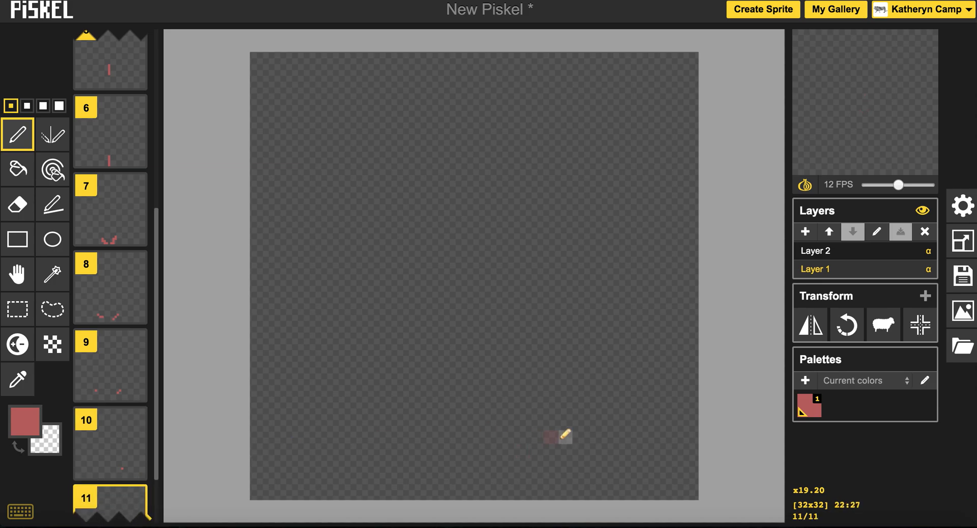
- Enlarge the animation preview so the sprite fills the preview area instead of playing at its original size
mouse_move(869, 135)
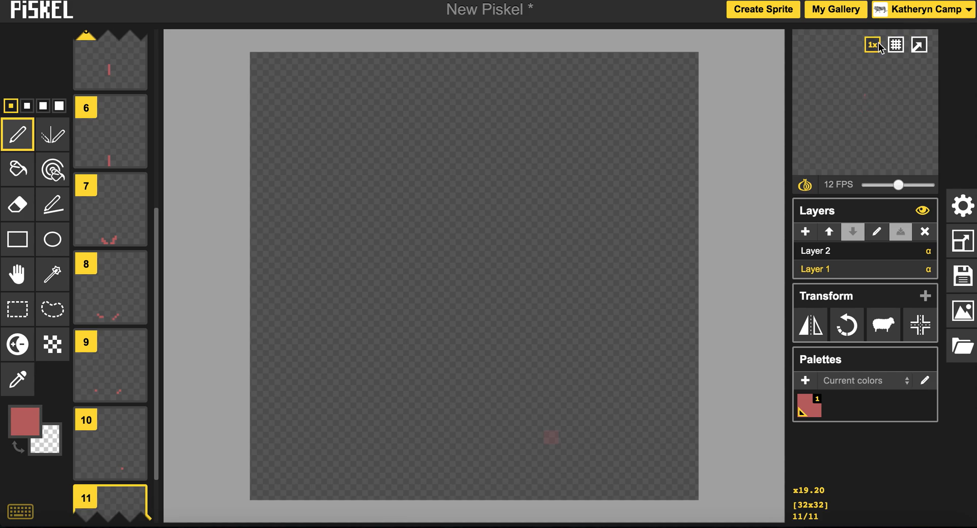
left_click(872, 64)
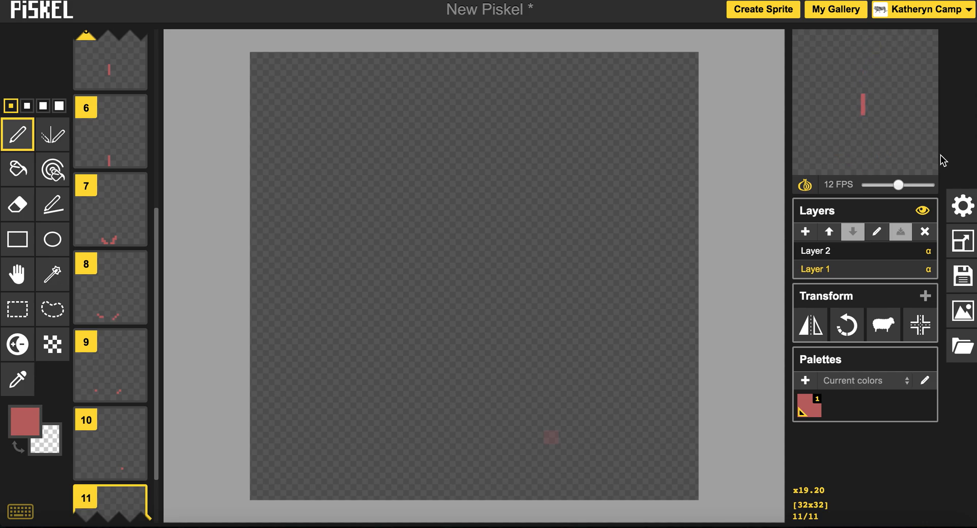
- Upload the sprite as an animated GIF to a public URL, view it through the generated link and return to the editor
left_click(965, 318)
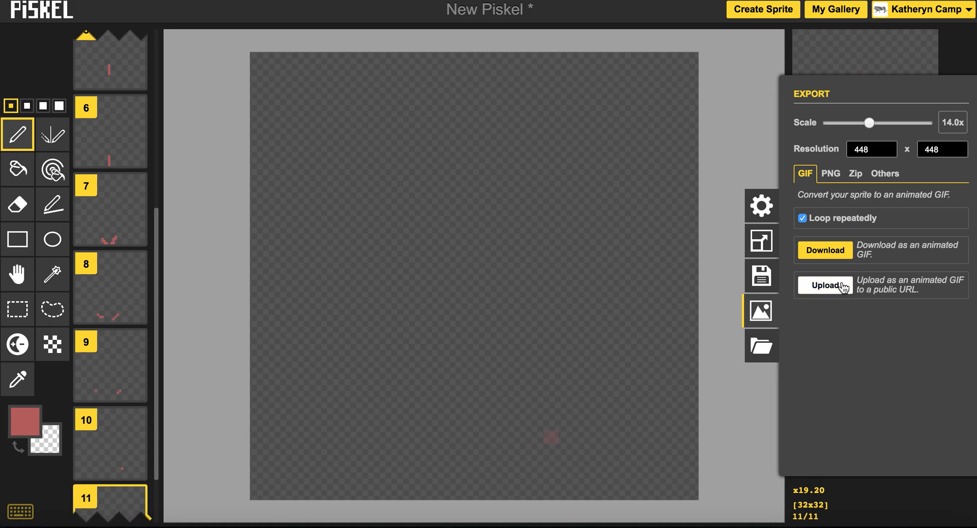
left_click(840, 289)
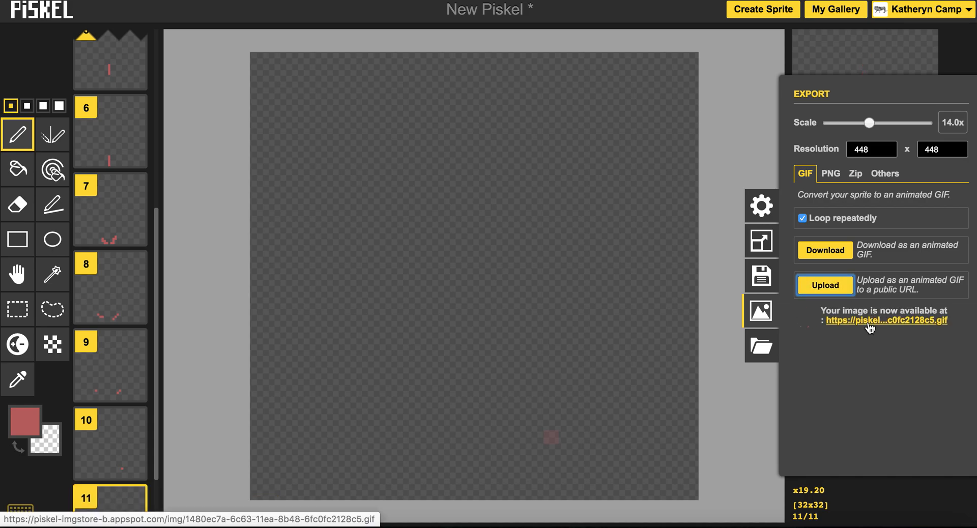
left_click(868, 324)
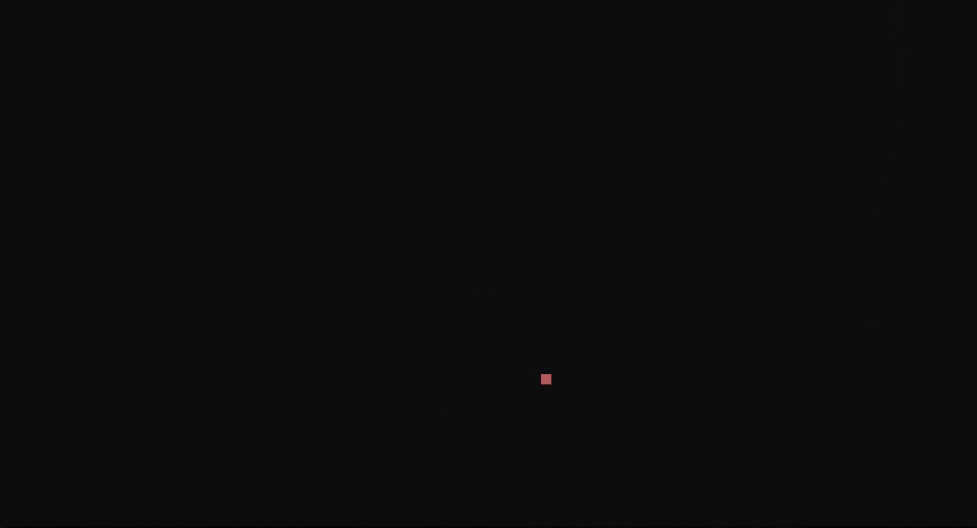
key("super+w")
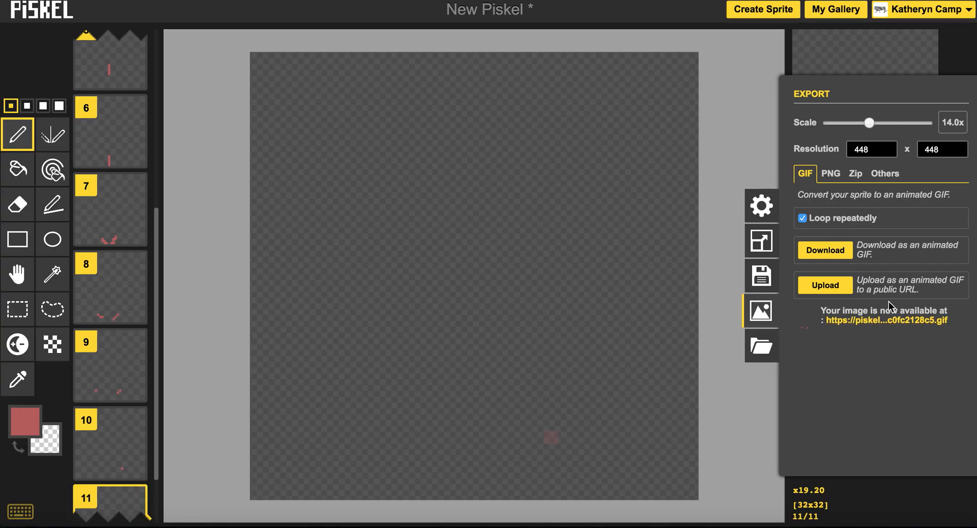
- Copy the uploaded GIF's link address and close the export settings
right_click(883, 319)
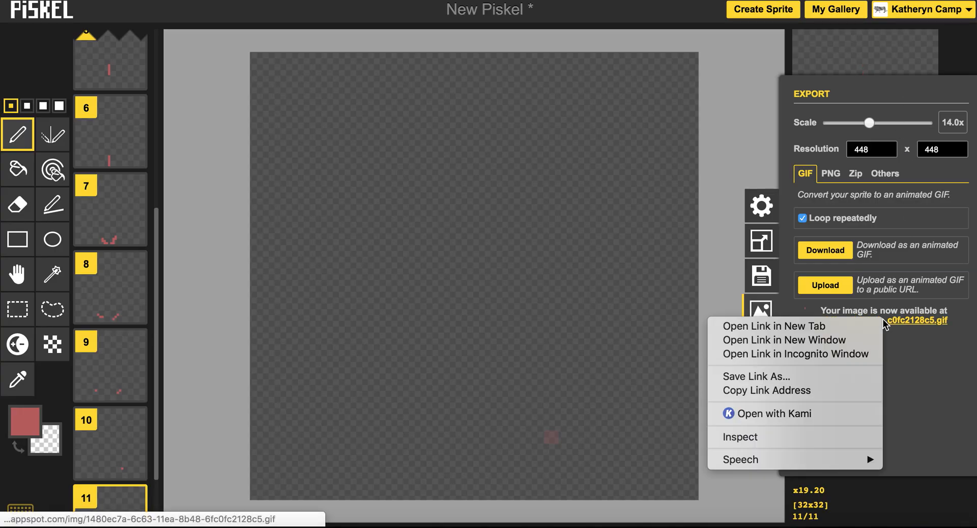
left_click(789, 390)
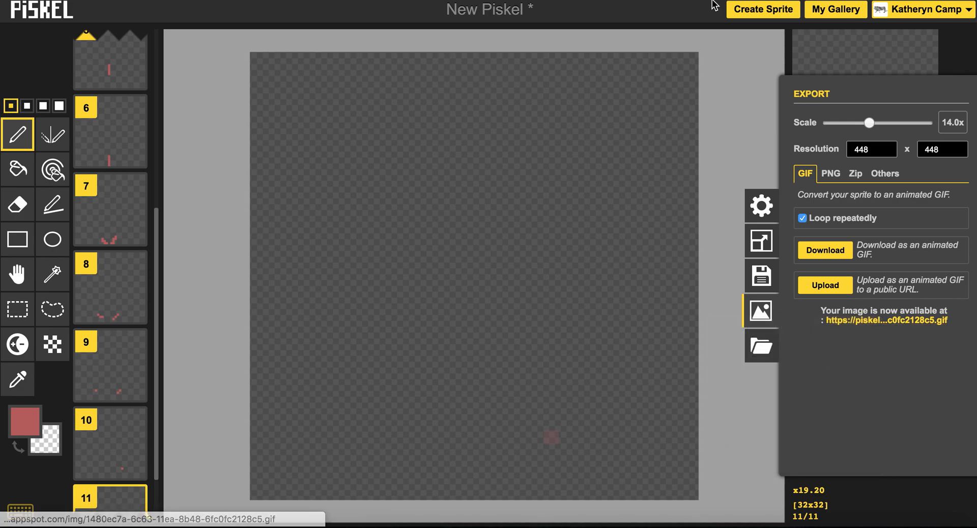
left_click(720, 71)
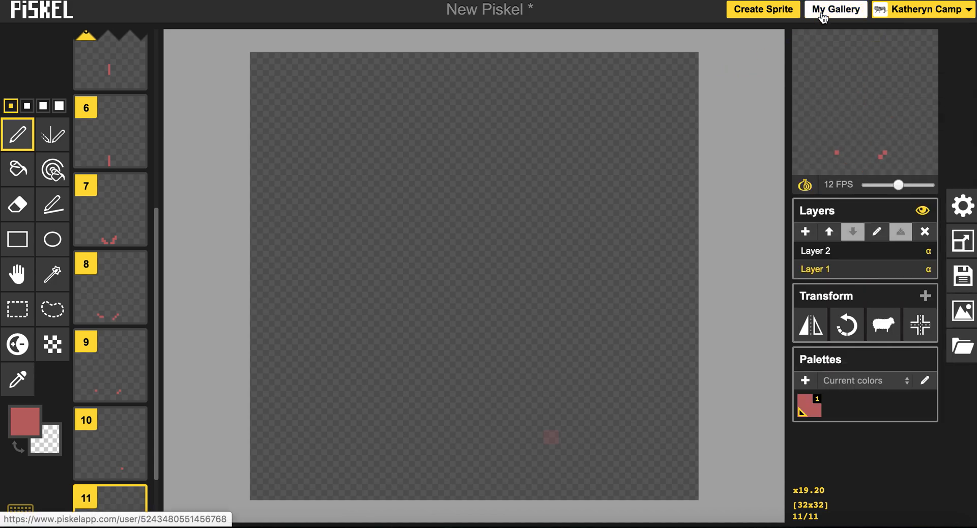
- Title the sprite "rain" and save it to the online gallery
left_click(963, 277)
left_click(890, 135)
key("BackSpace")
key("BackSpace")
key("BackSpace")
key("BackSpace")
key("BackSpace")
key("BackSpace")
key("BackSpace")
key("BackSpace")
key("BackSpace")
key("BackSpace")
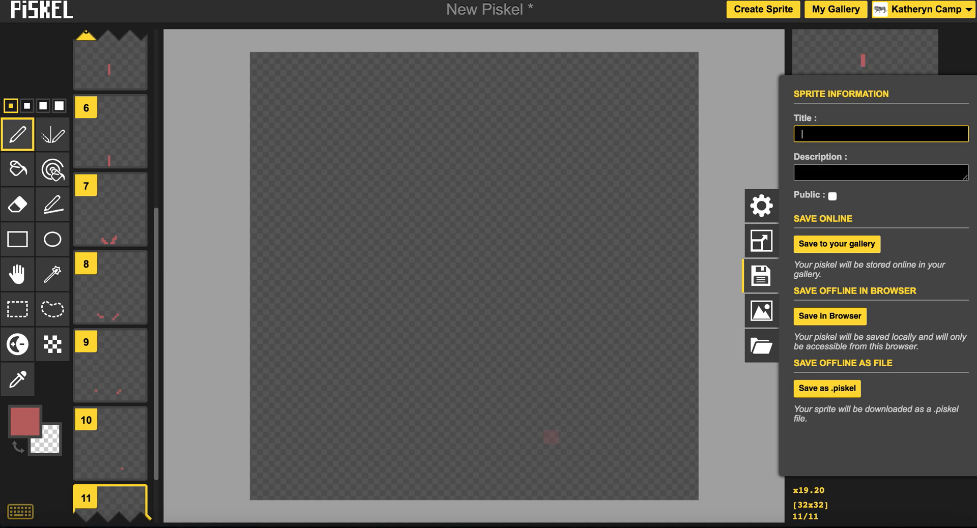
type("rain")
left_click(833, 255)
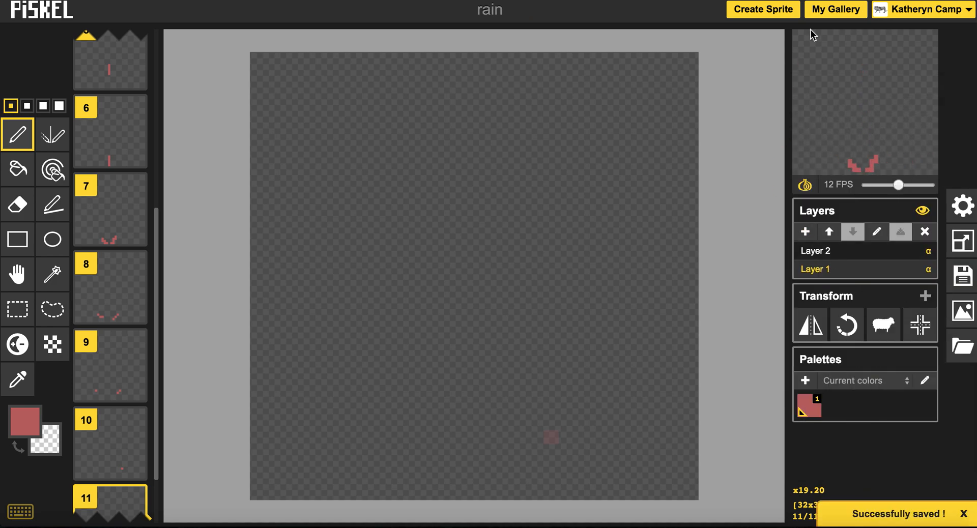
- Open the personal gallery and bring up the available actions for the saved rain sprite
left_click(820, 11)
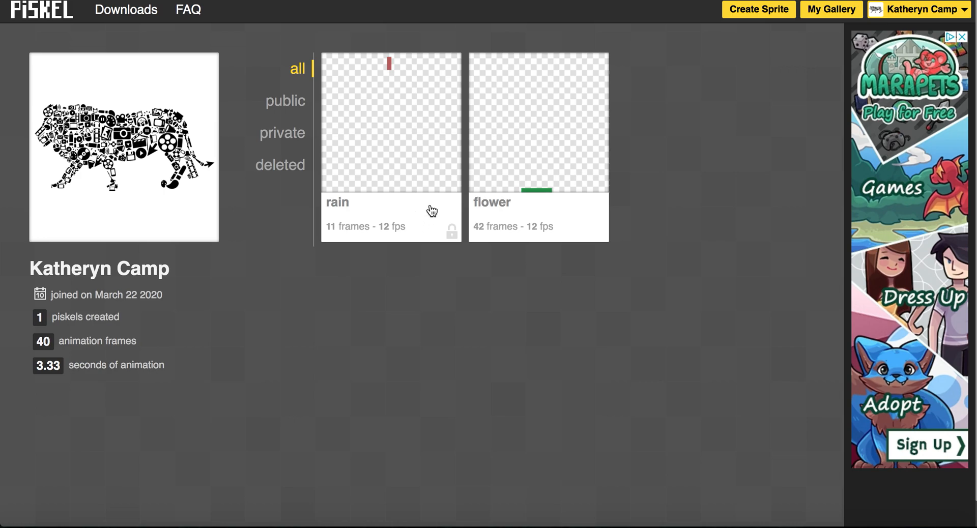
mouse_move(430, 205)
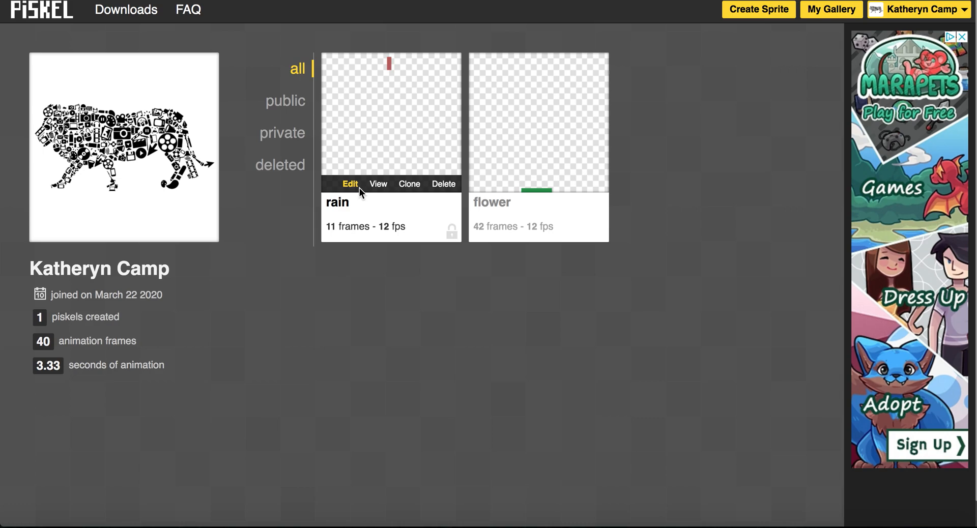